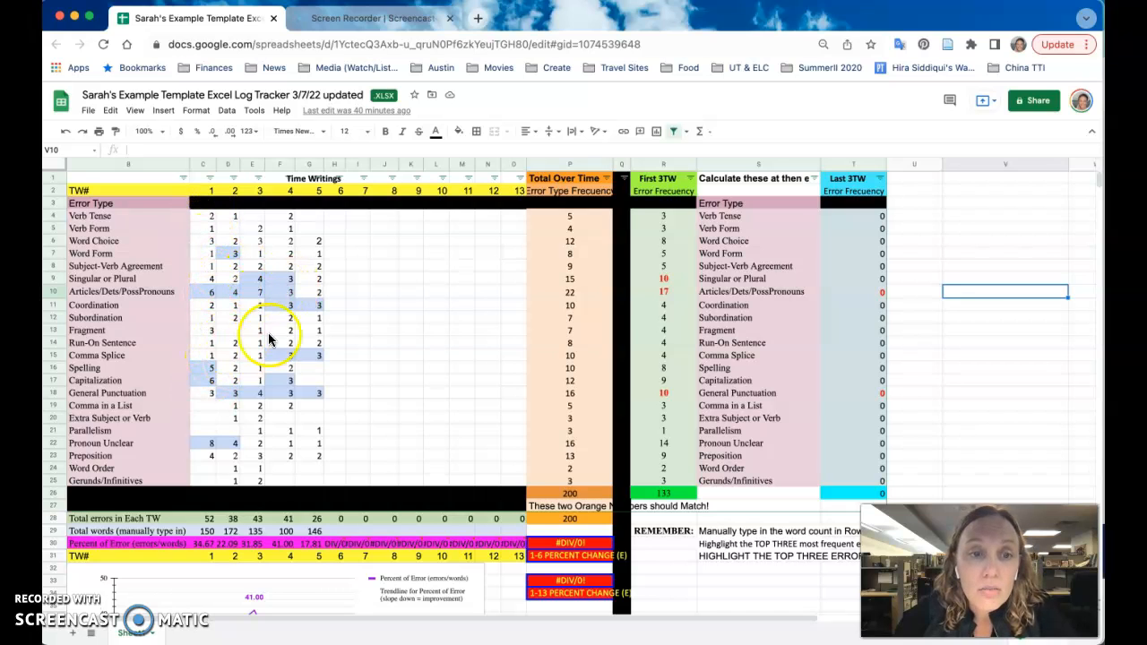
- Review the highlighted most frequent error counts in the columns for time writings 1, 3 and 2
click(204, 292)
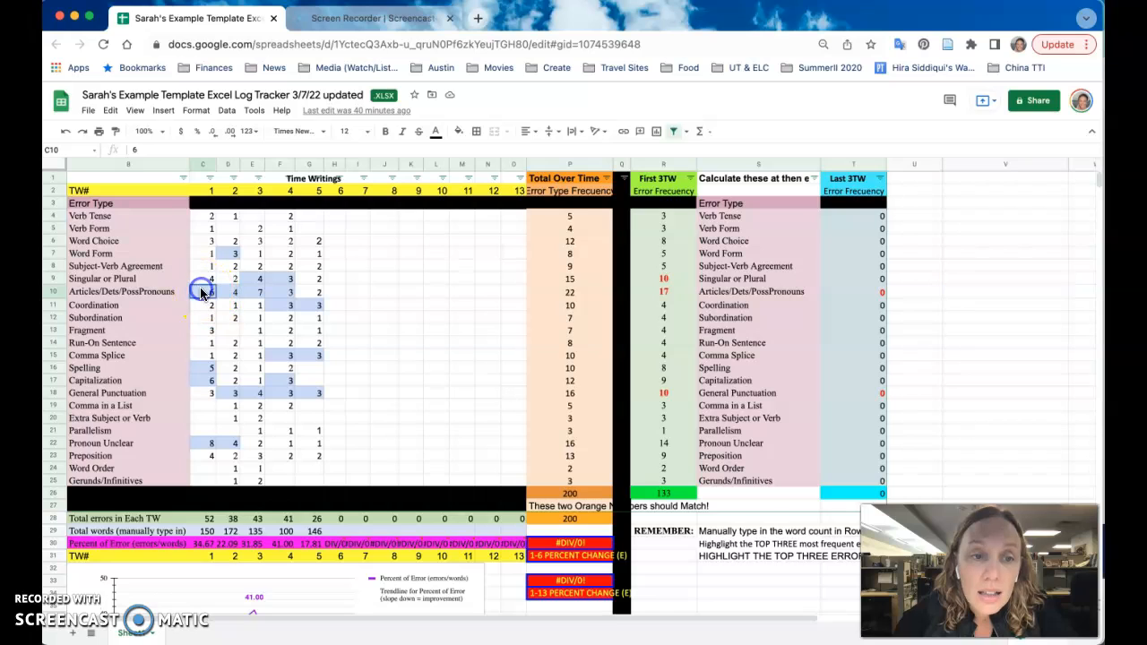
click(205, 368)
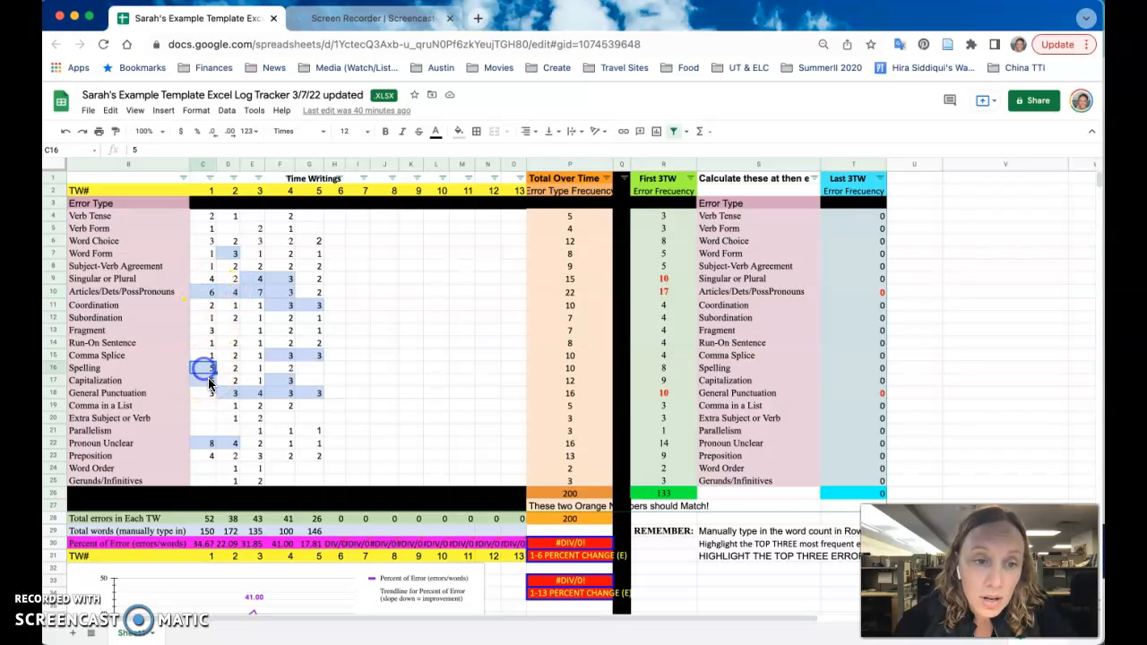
click(209, 383)
click(206, 445)
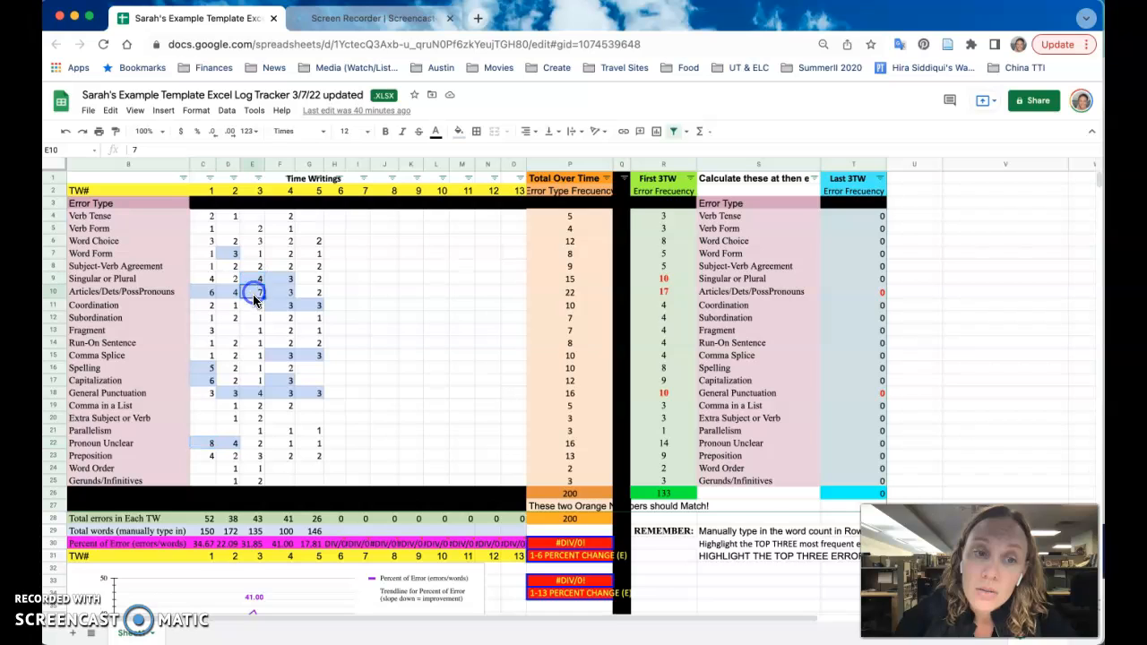
click(252, 395)
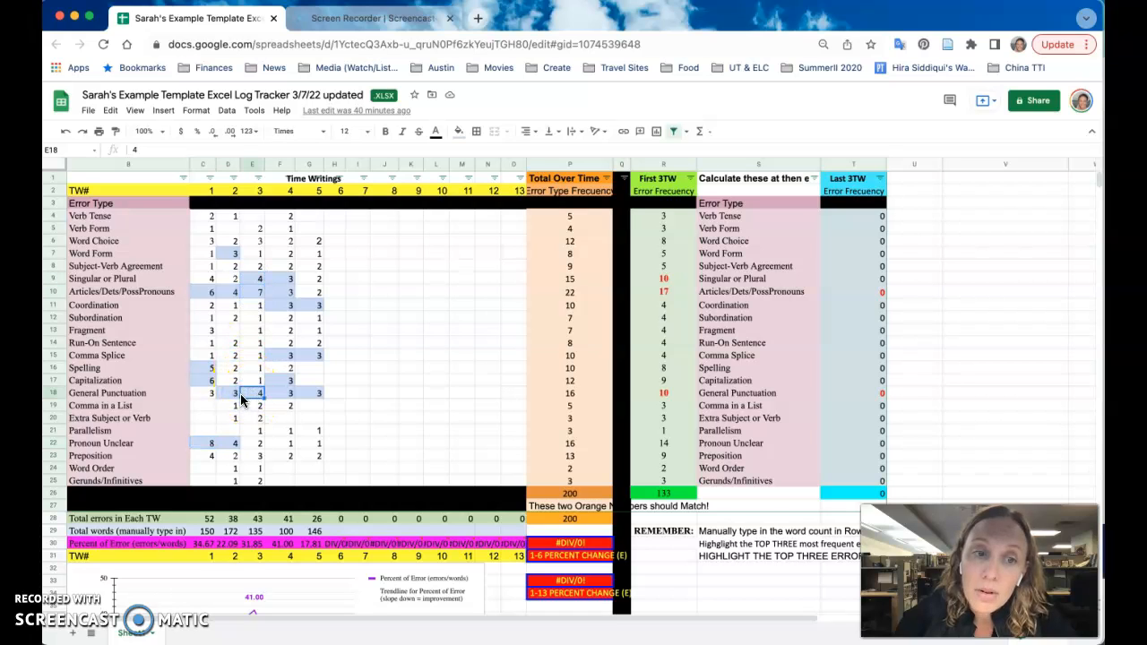
click(232, 292)
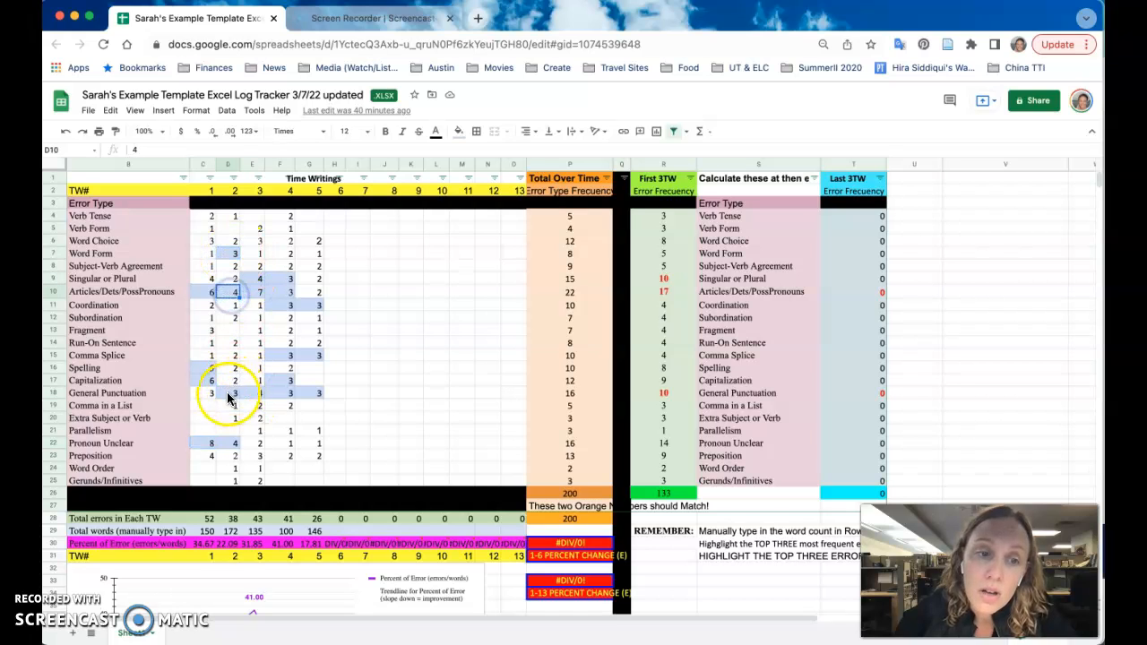
click(230, 447)
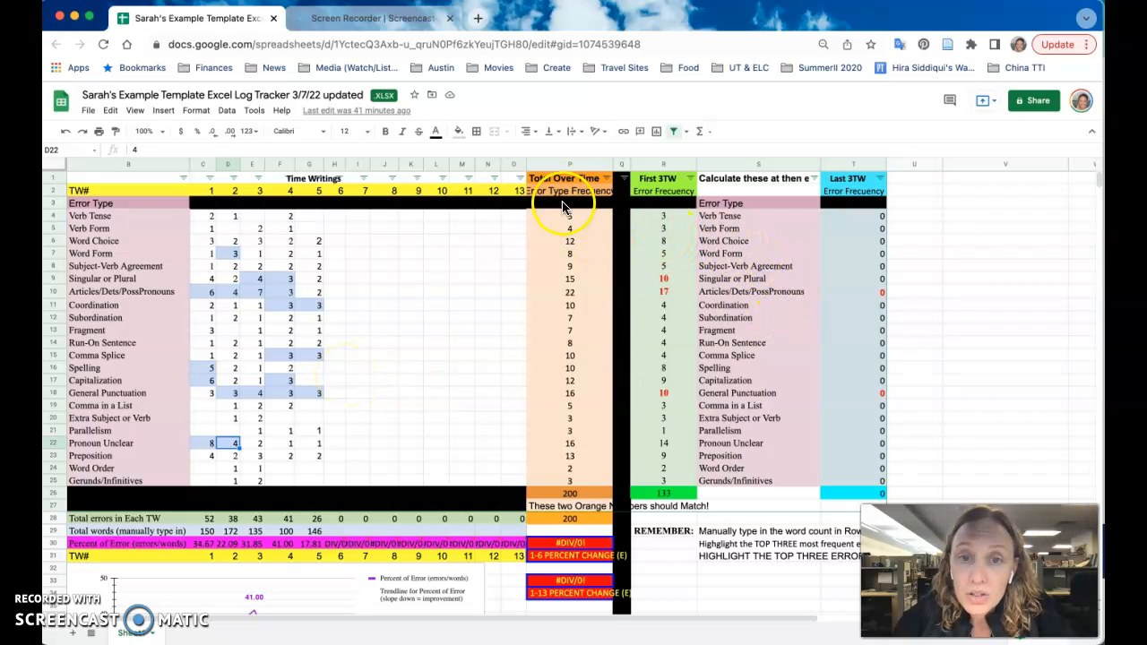
- Review the most frequent error types in the Total Over Time column and compare the First 3TW totals with time writings 1–3
click(571, 293)
click(569, 394)
click(571, 444)
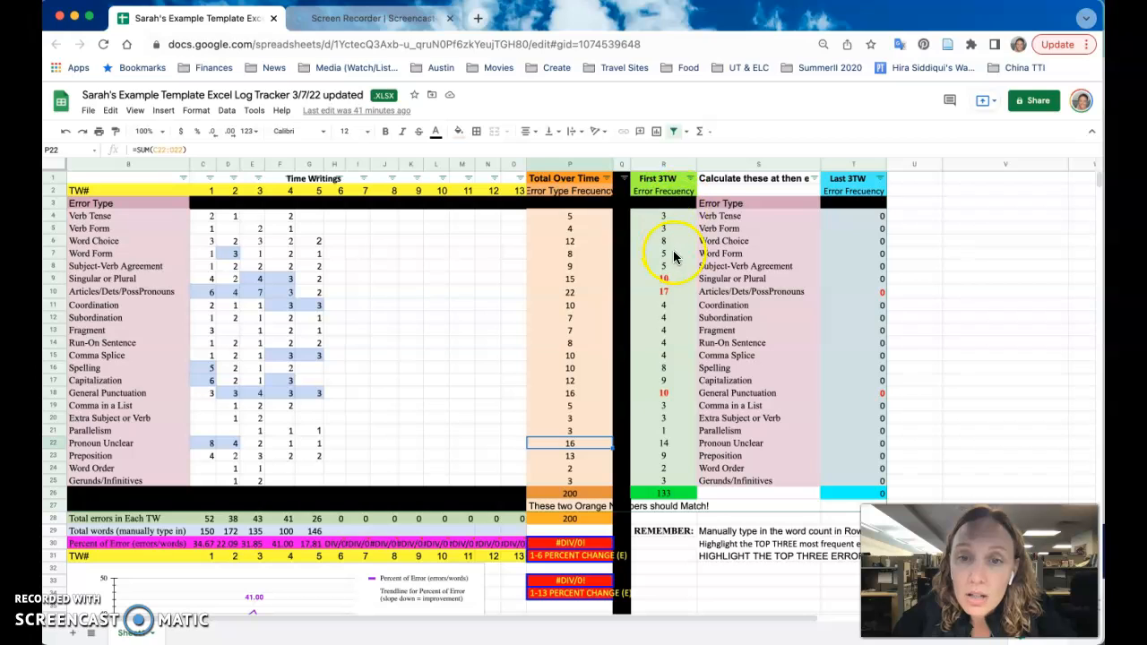
click(601, 251)
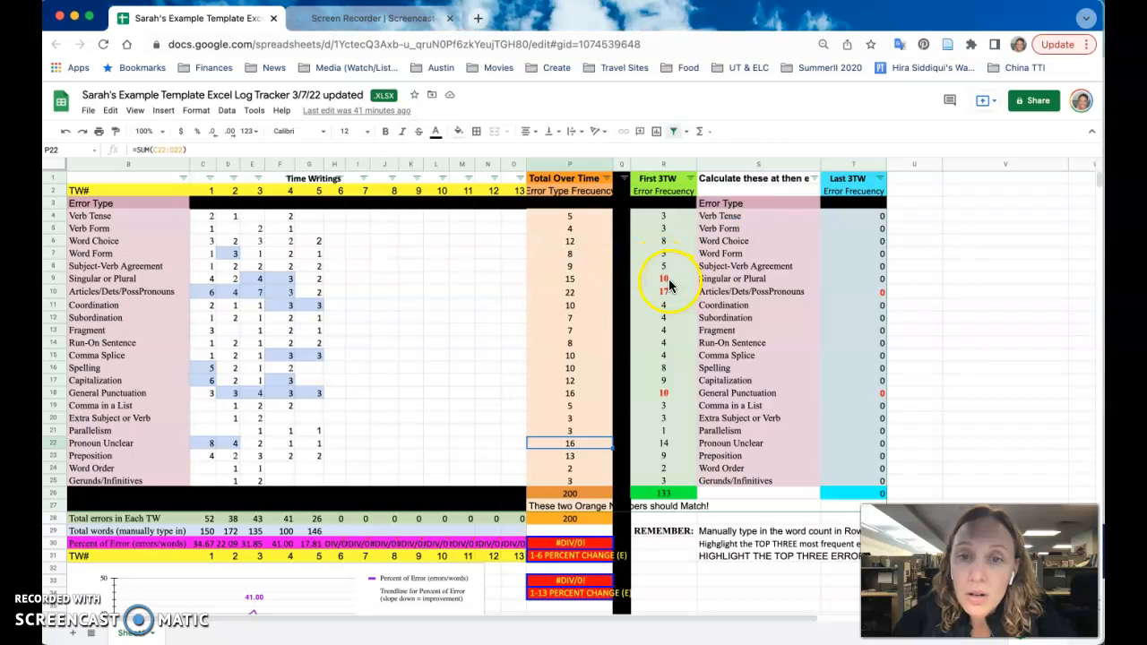
click(668, 279)
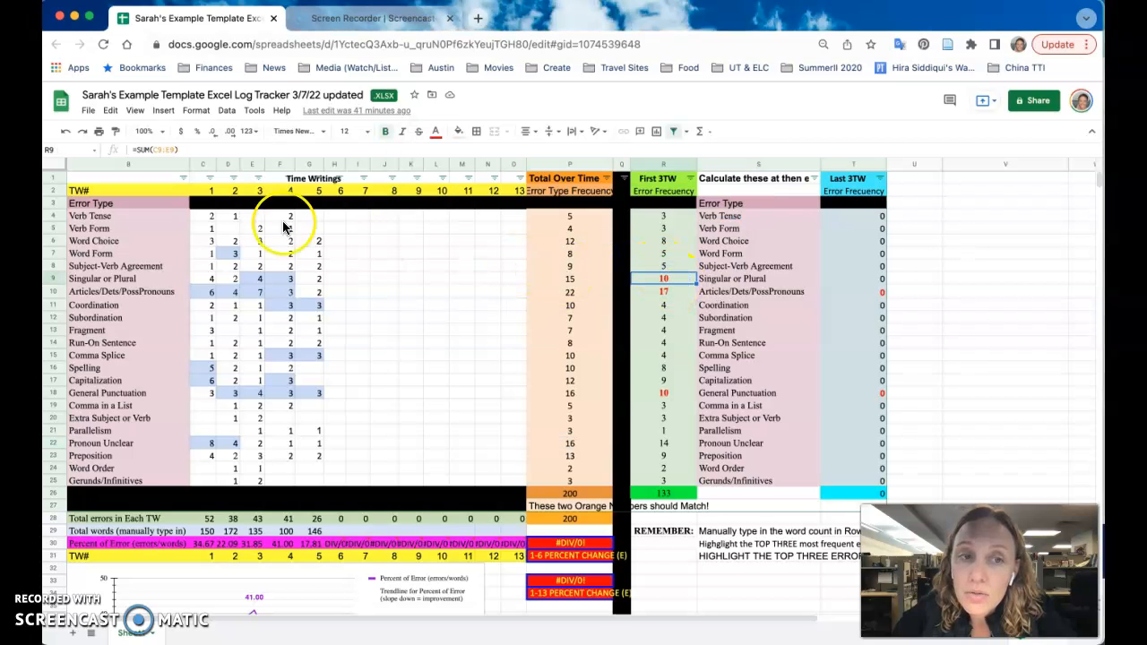
drag(212, 216, 245, 218)
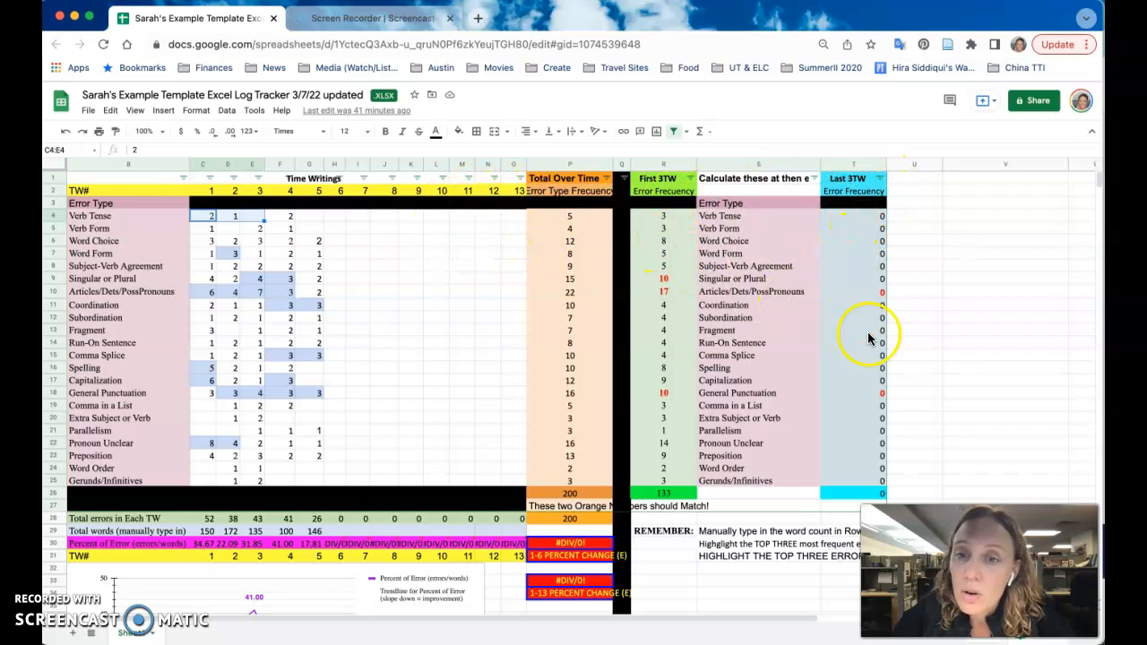
click(996, 406)
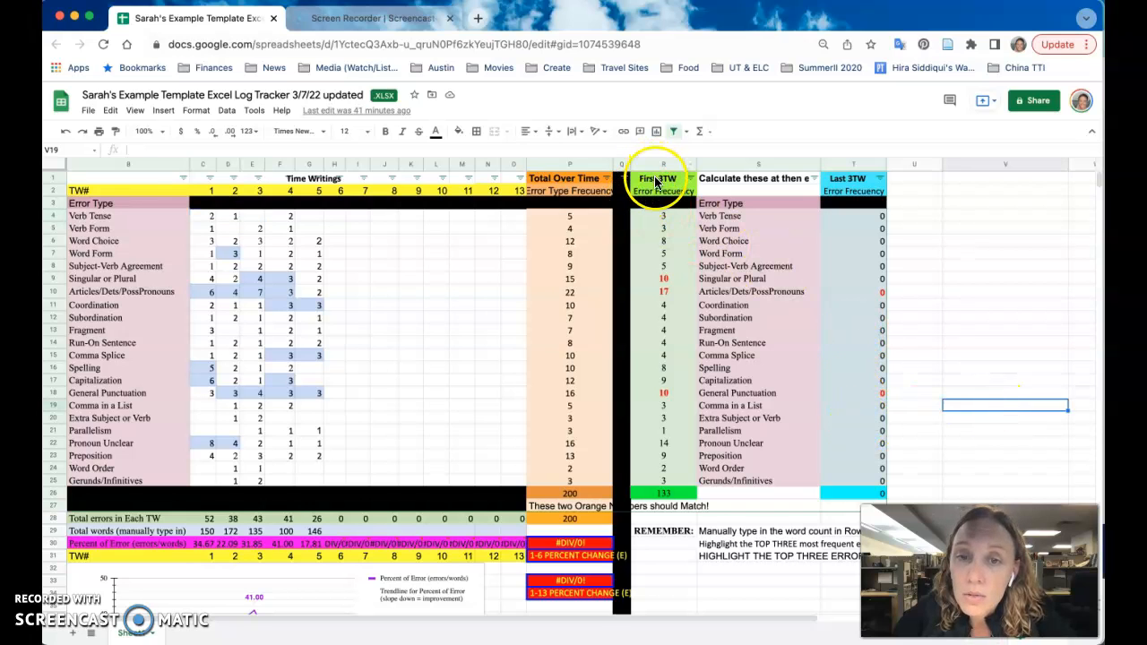
- Check the text formatting of the Singular or Plural total in the First 3TW column
click(663, 279)
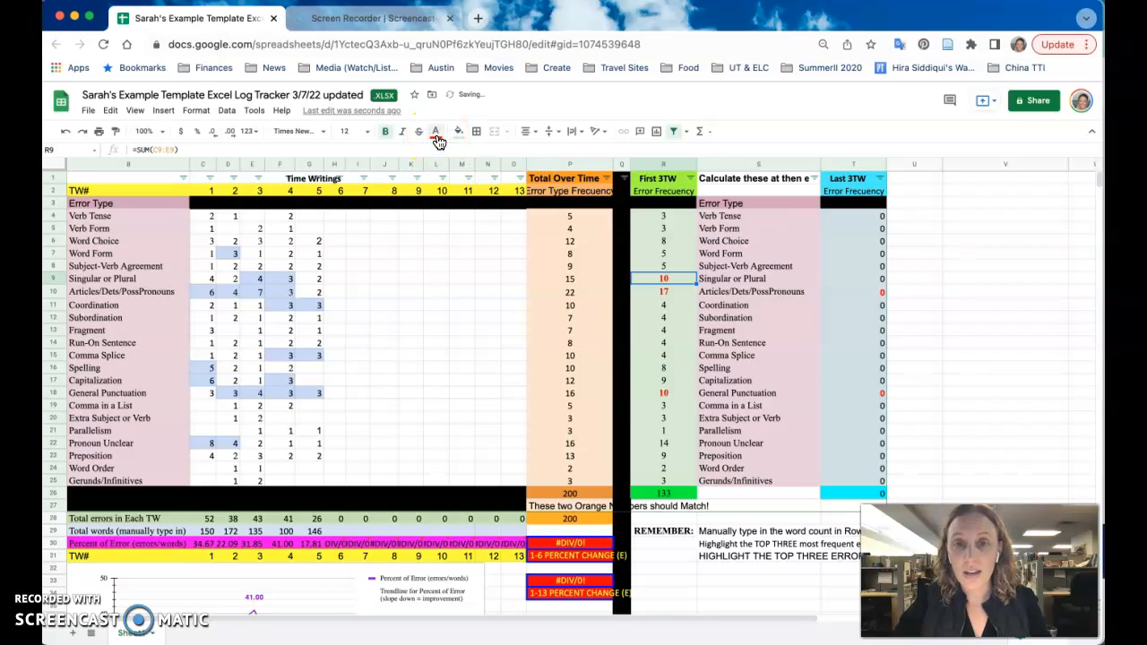
click(436, 132)
click(437, 135)
click(634, 301)
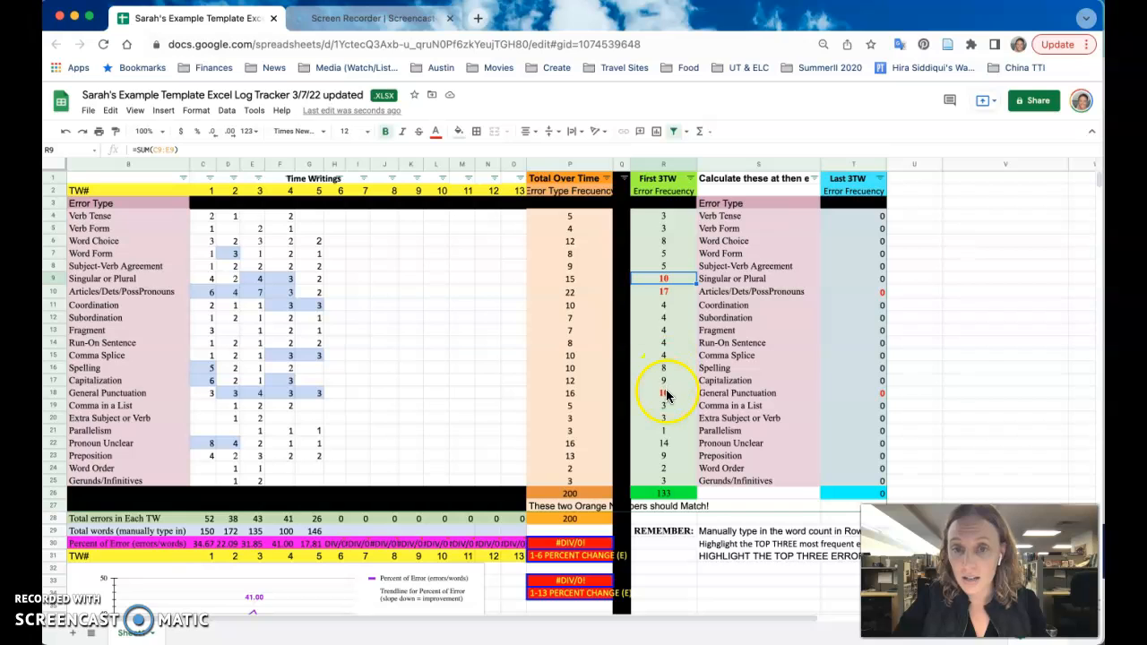
- Make the Pronoun Unclear total in the First 3TW column bold and red
click(672, 445)
click(386, 135)
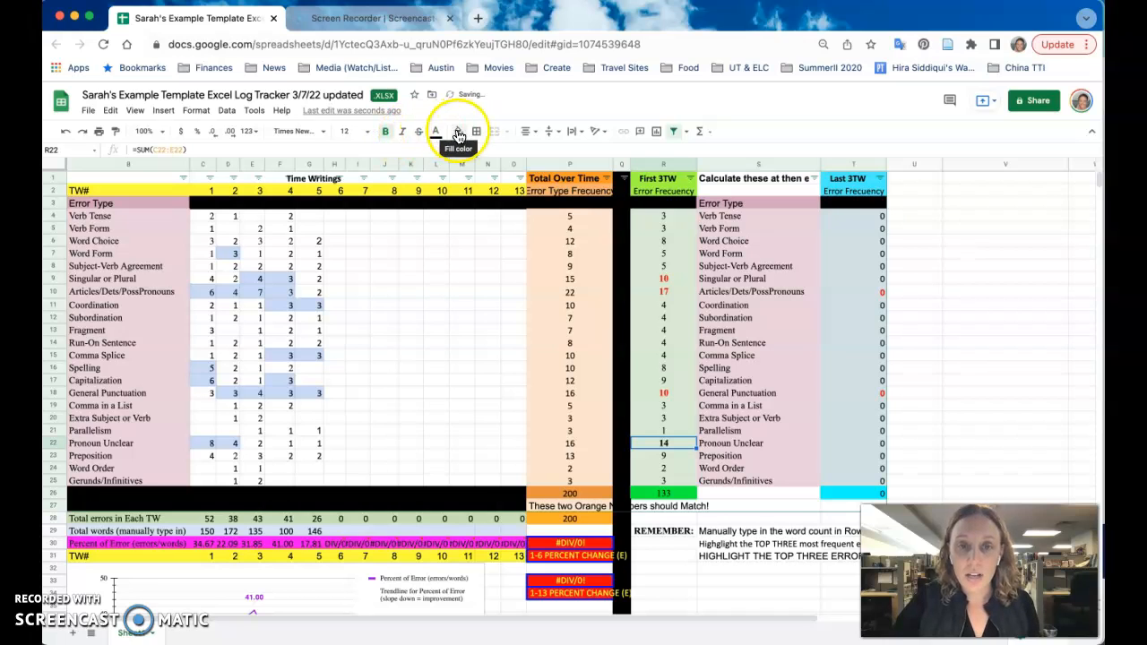
click(435, 132)
click(453, 244)
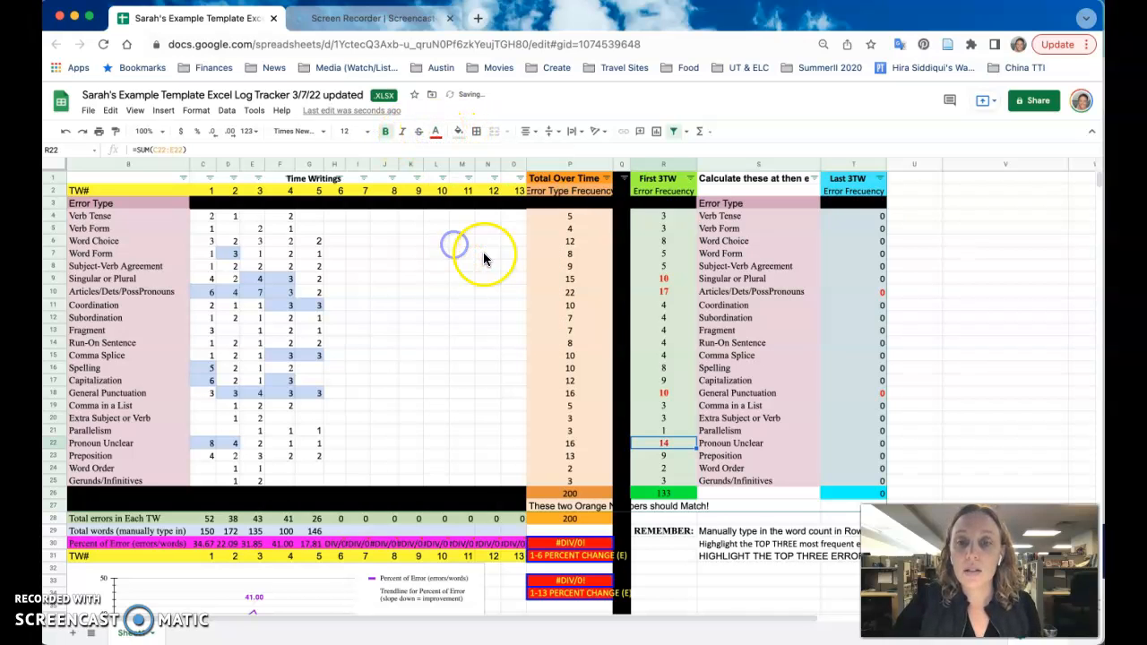
click(934, 371)
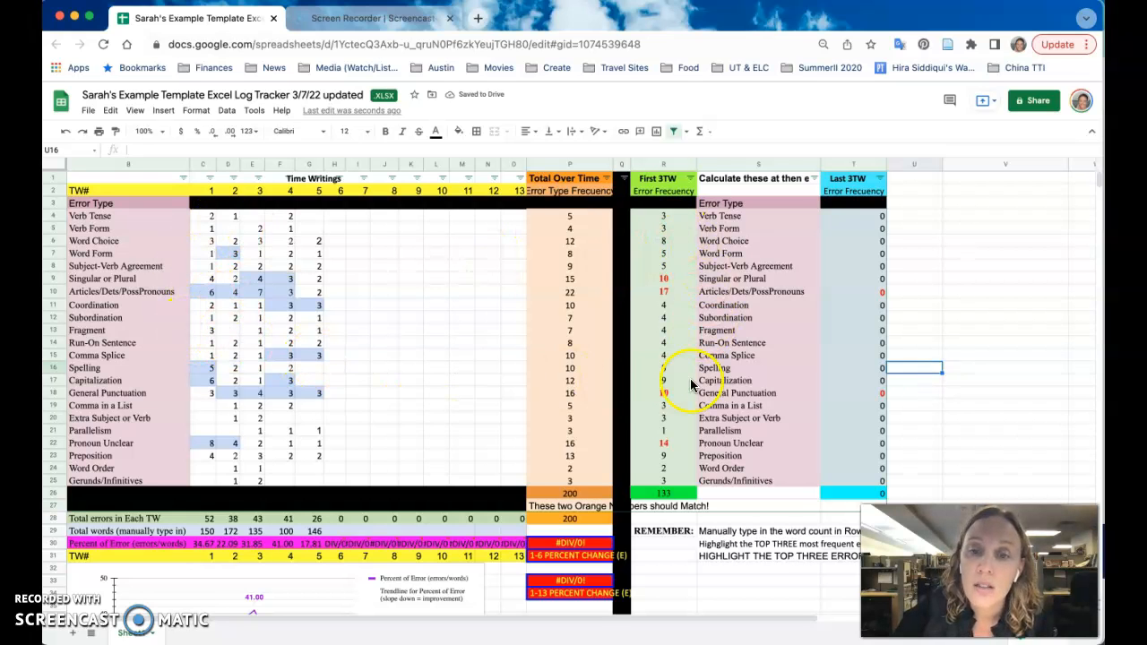
- Set the text colour of the trendline's legend entry in the Percent of Error chart to red
scroll(655, 391, down, 5)
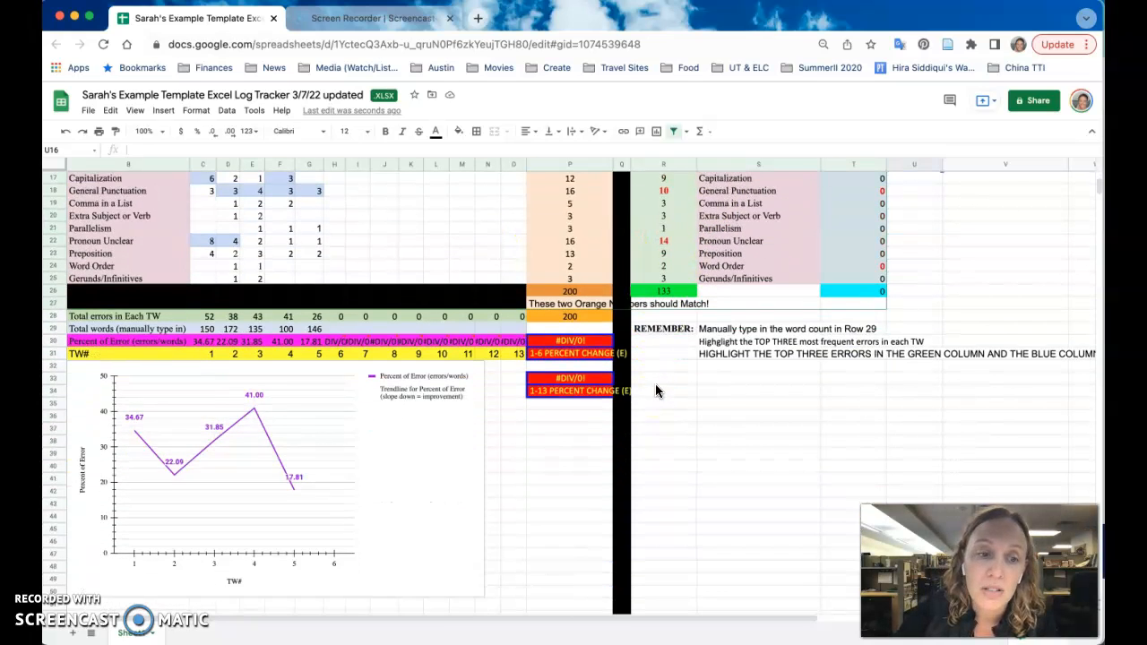
click(411, 429)
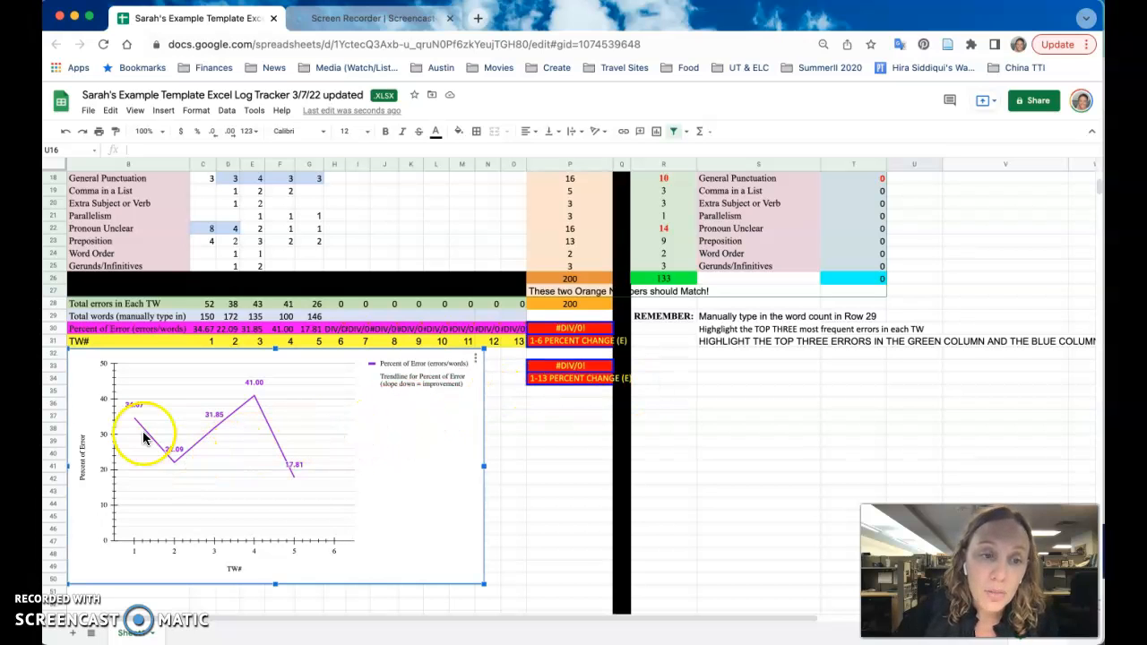
mouse_move(296, 483)
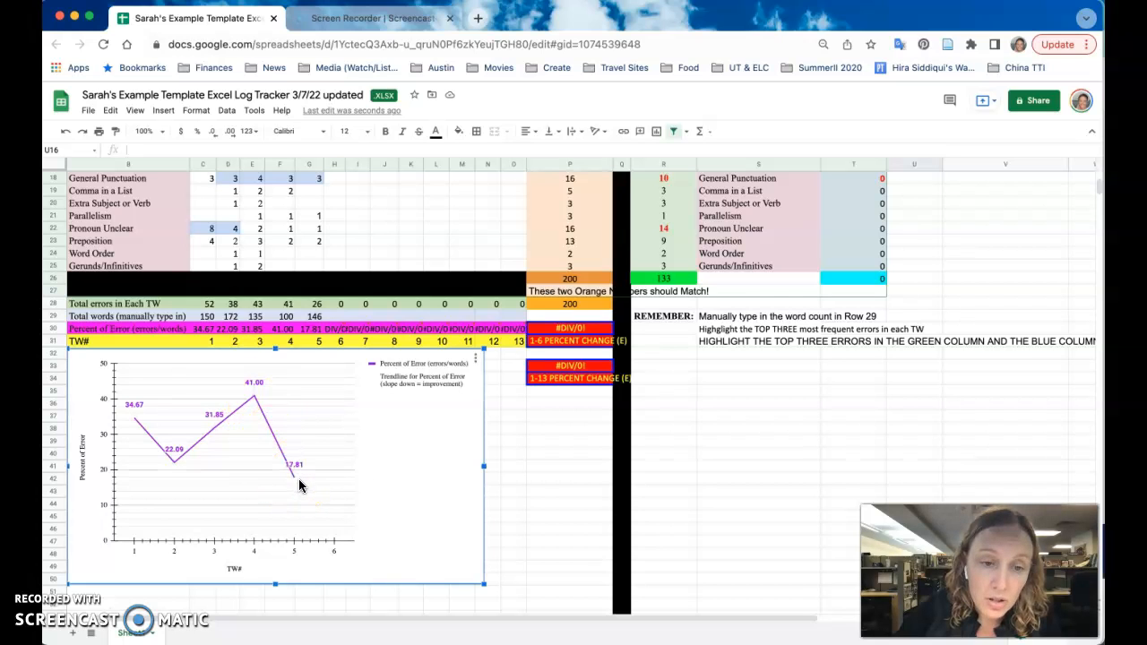
scroll(403, 383, up, 1)
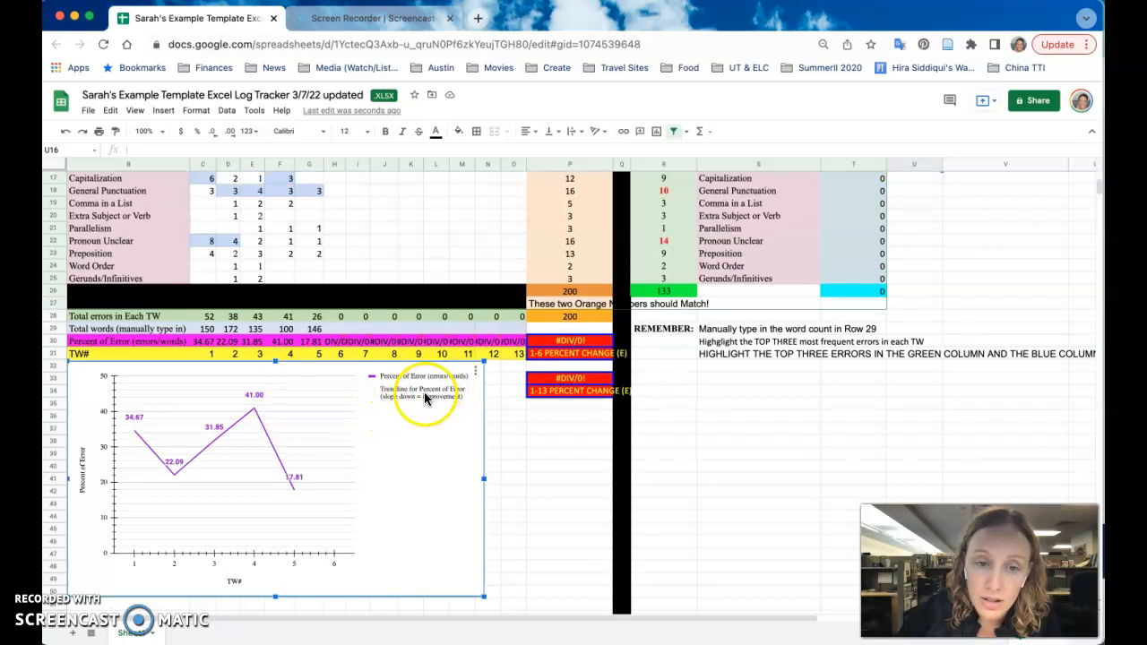
click(374, 396)
click(380, 397)
double_click(403, 392)
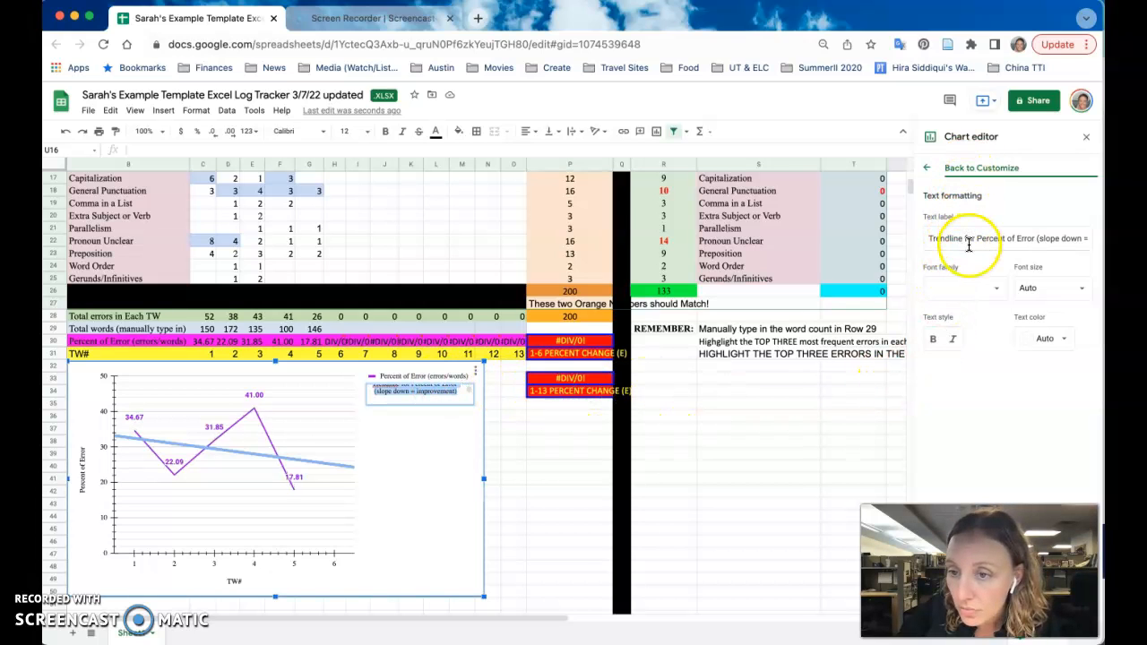
click(1061, 342)
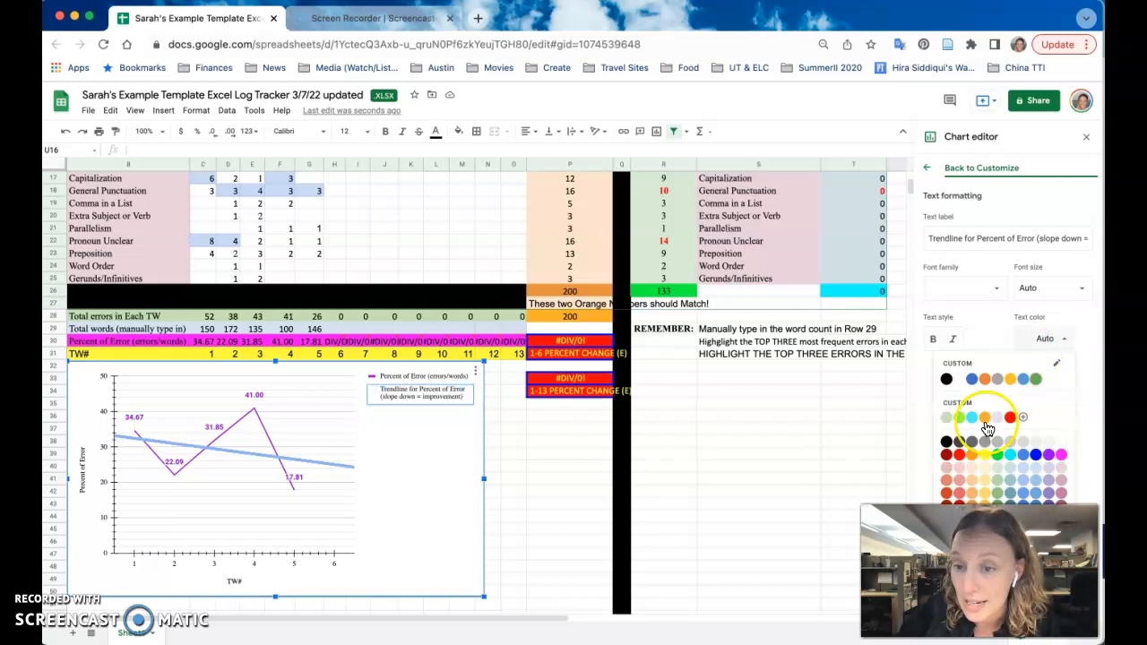
click(960, 456)
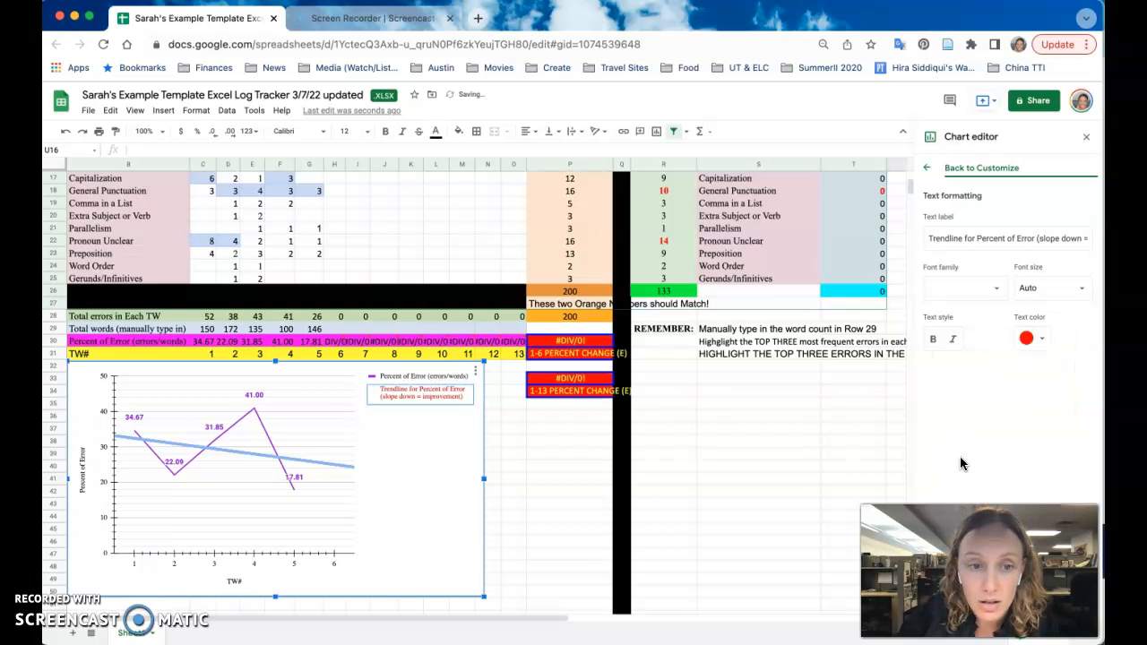
click(927, 169)
click(399, 402)
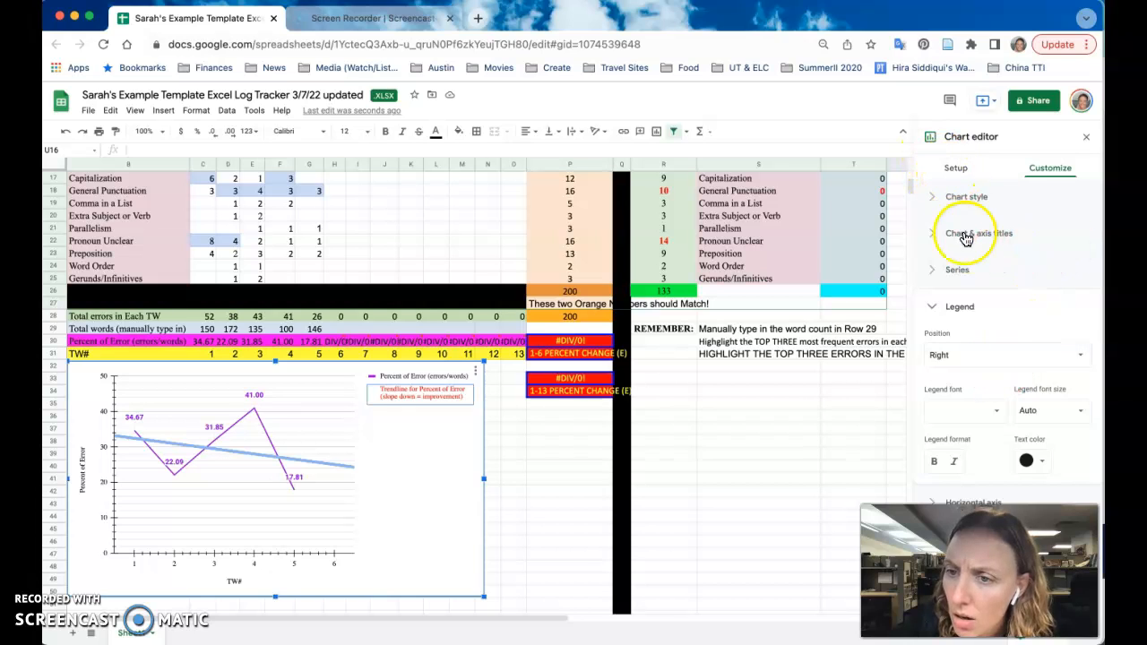
click(933, 236)
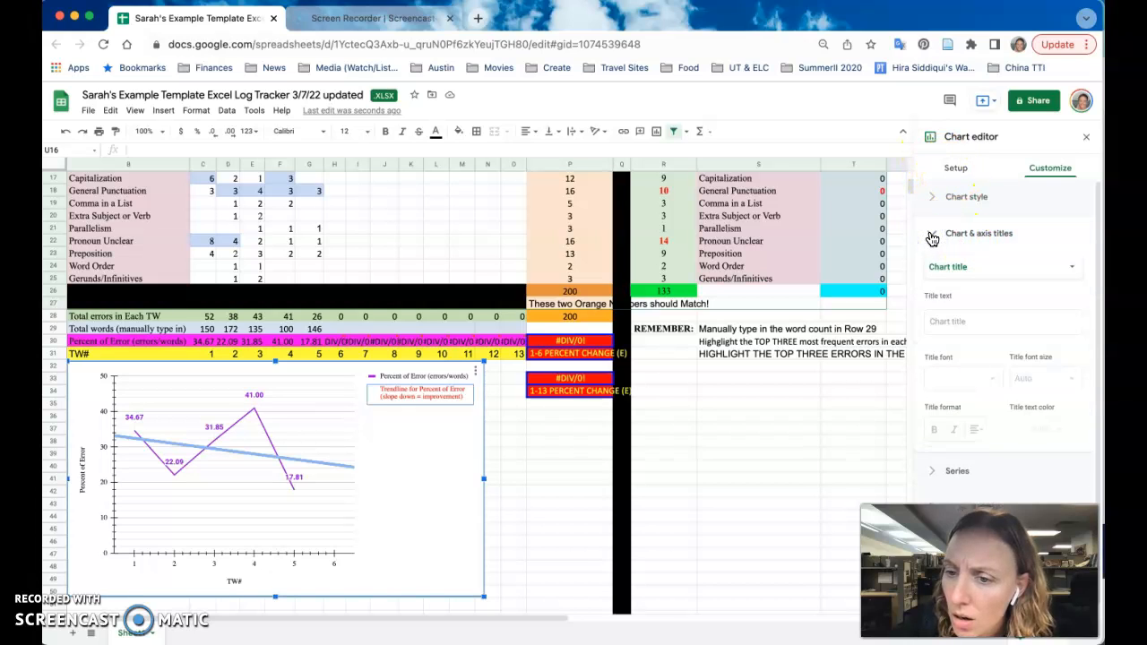
click(978, 313)
click(934, 493)
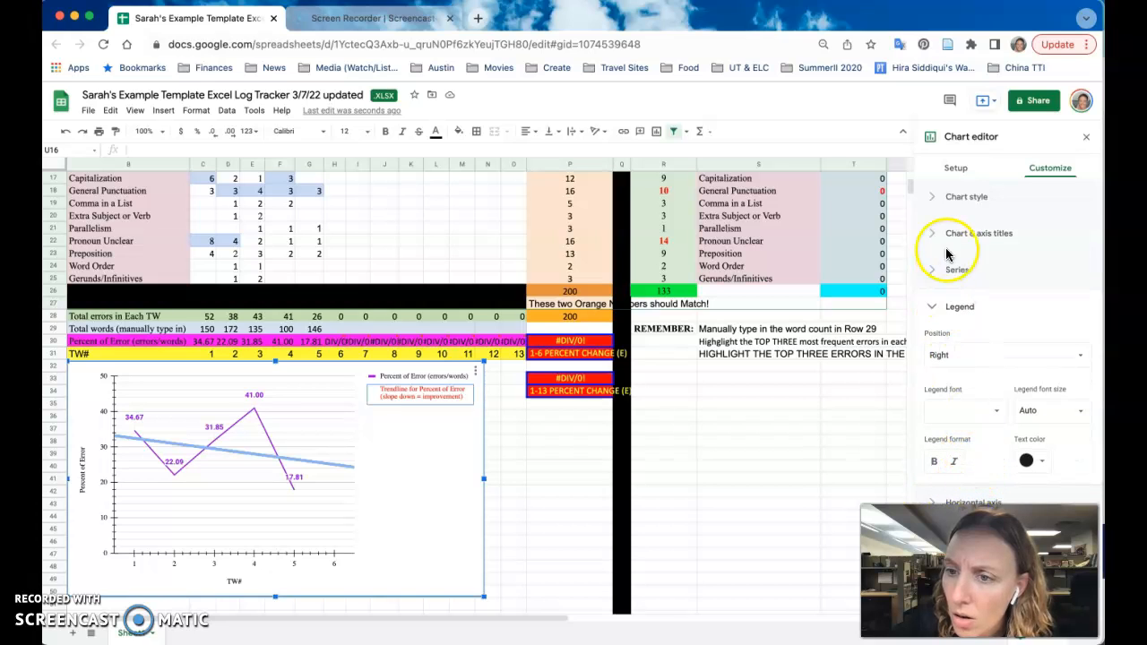
- Set the line colour of the Percent of Error series' trendline to red, dismissing the printer settings prompt
click(934, 273)
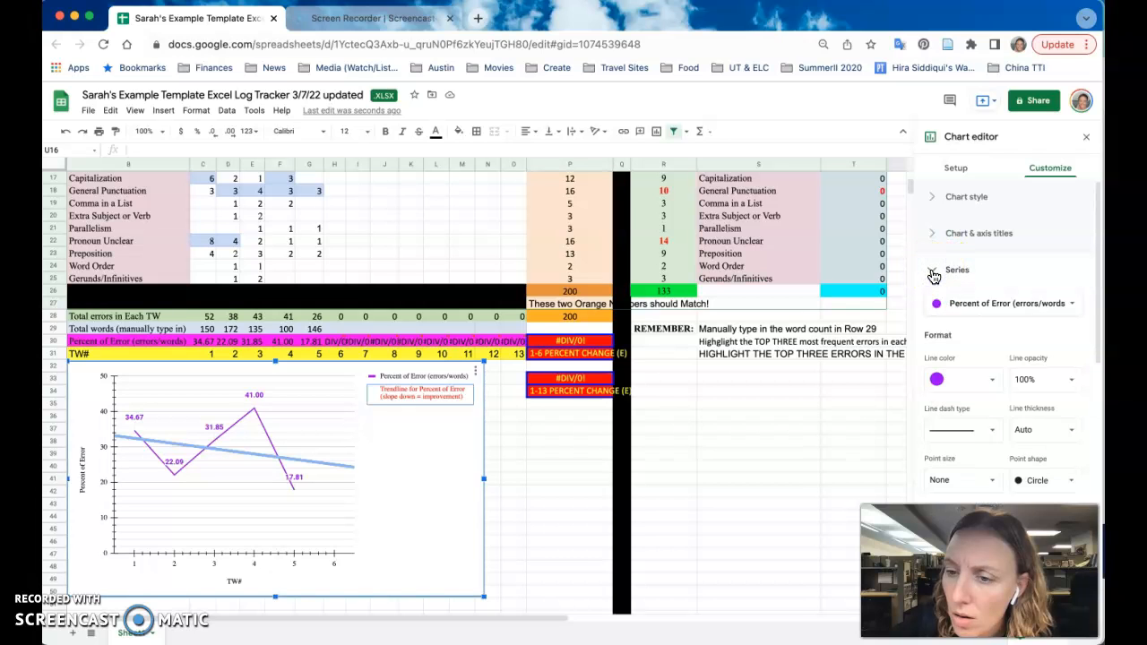
scroll(934, 276, down, 5)
scroll(934, 276, down, 1)
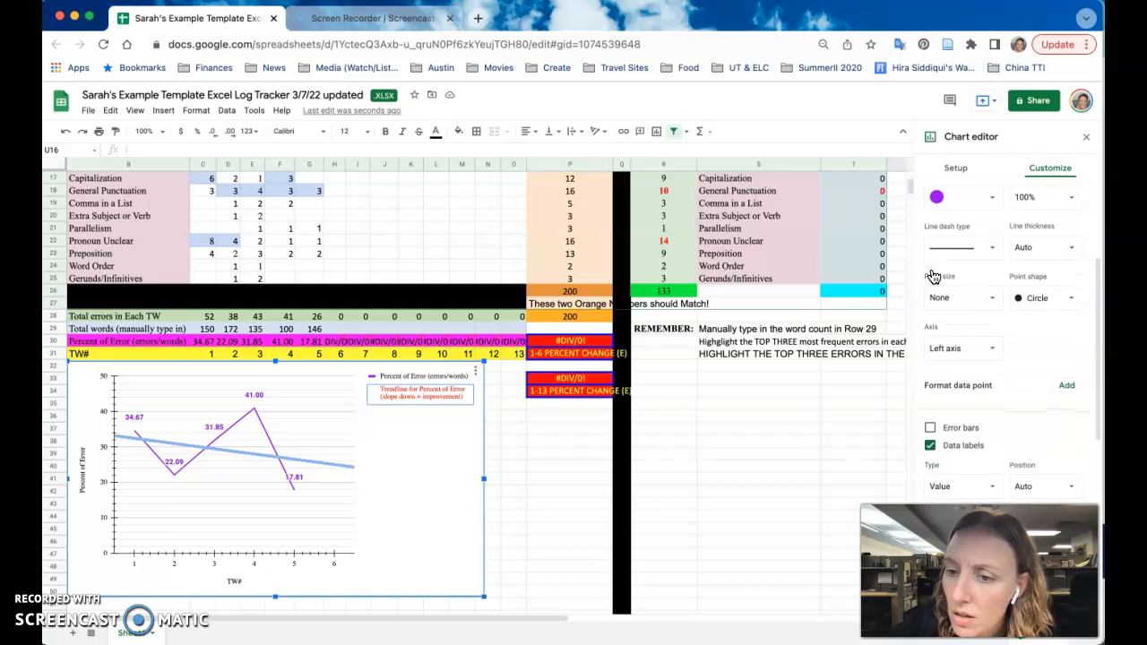
scroll(934, 274, up, 5)
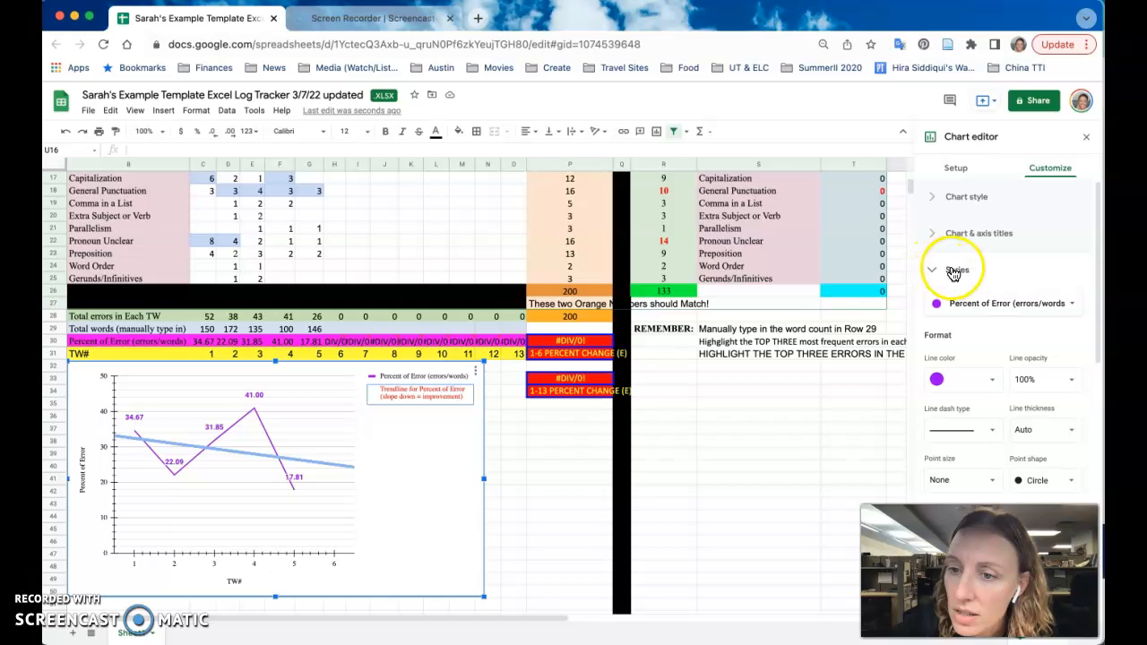
scroll(1017, 291, down, 3)
scroll(1017, 291, down, 5)
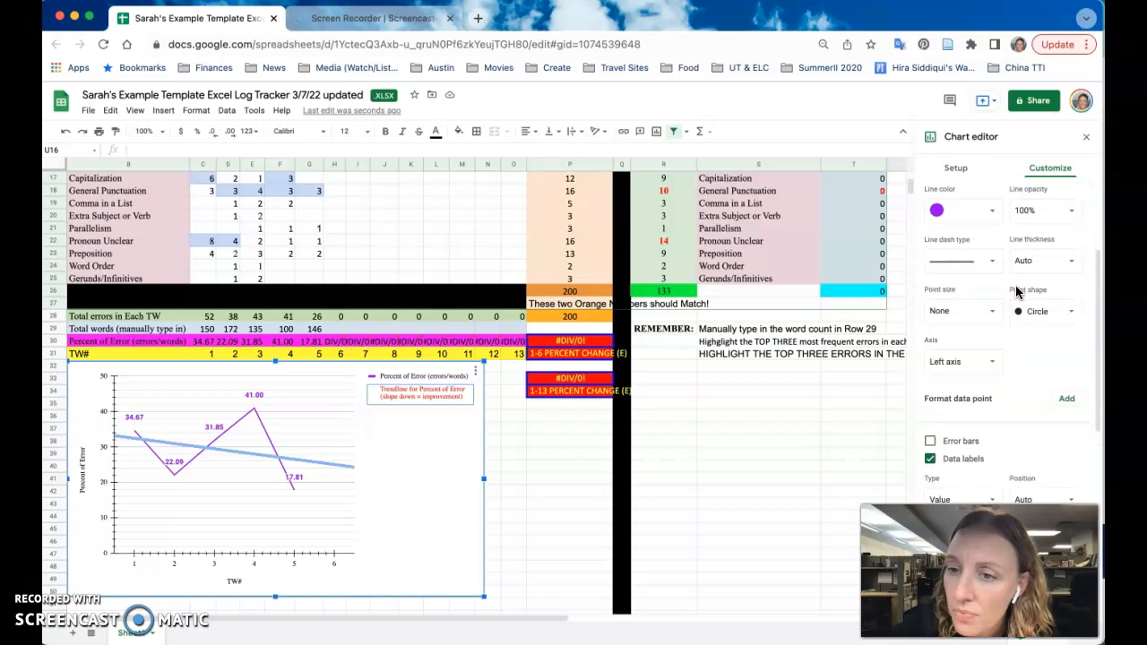
scroll(1017, 291, down, 3)
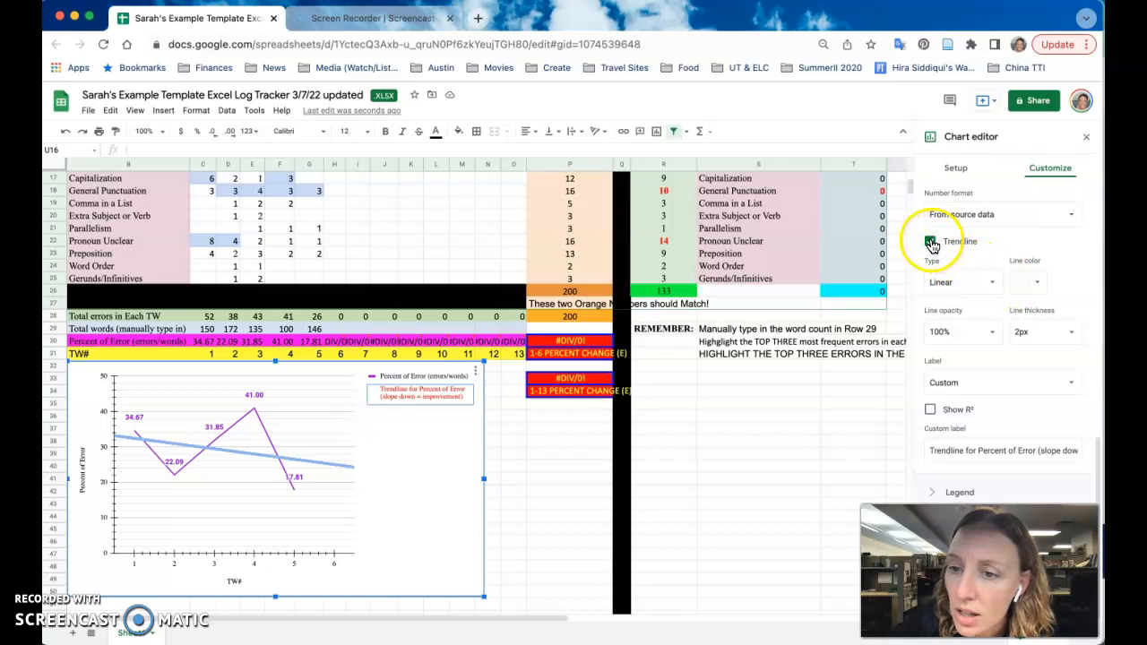
click(1037, 284)
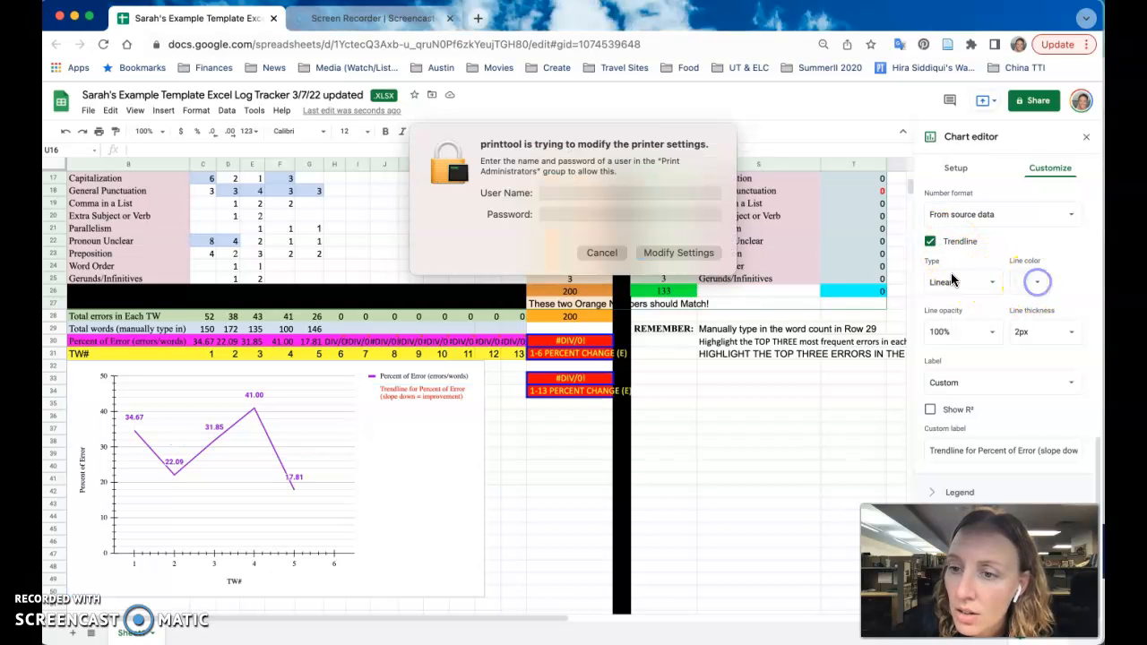
click(587, 253)
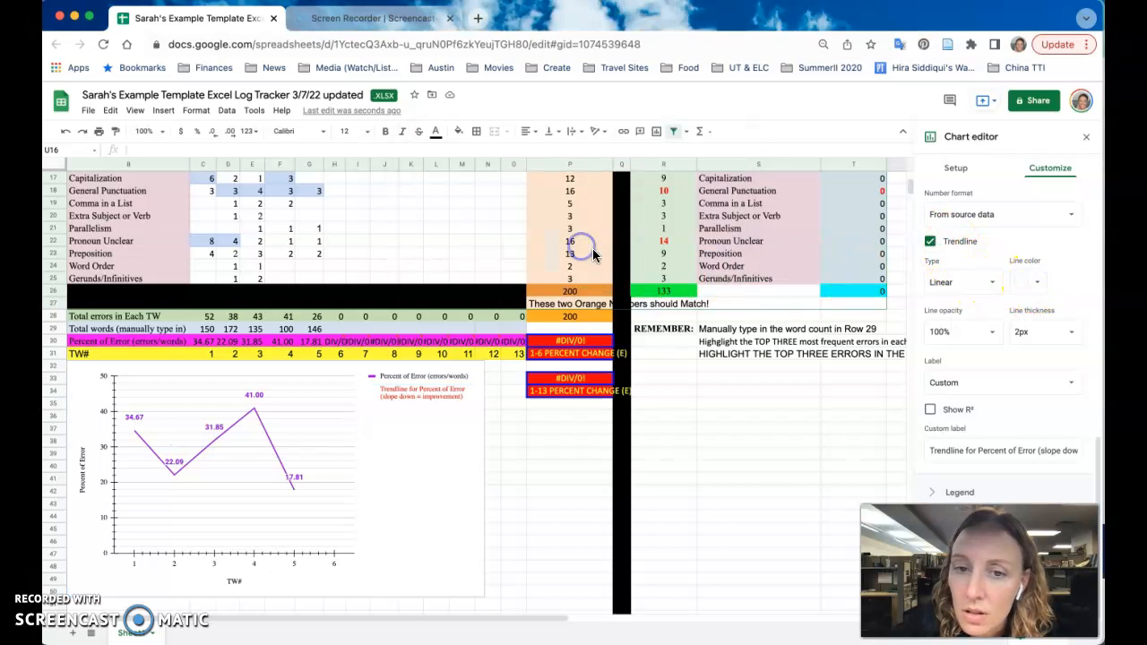
click(1040, 284)
click(932, 398)
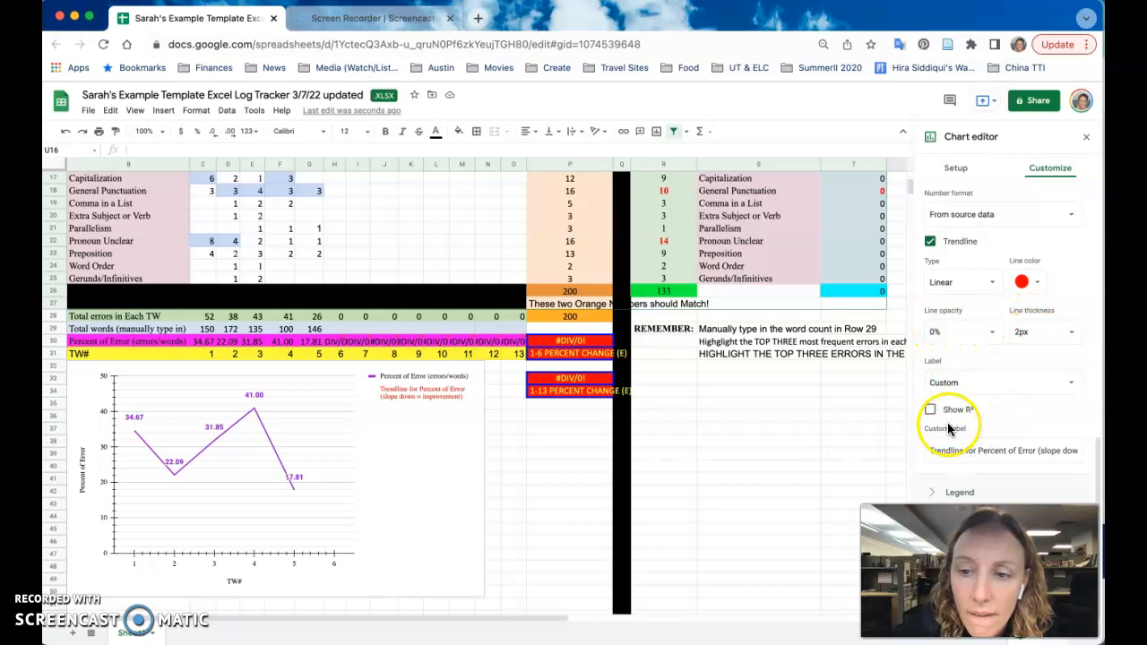
- Set the line opacity of the Percent of Error chart's trendline to 70% and close the chart editor
click(992, 332)
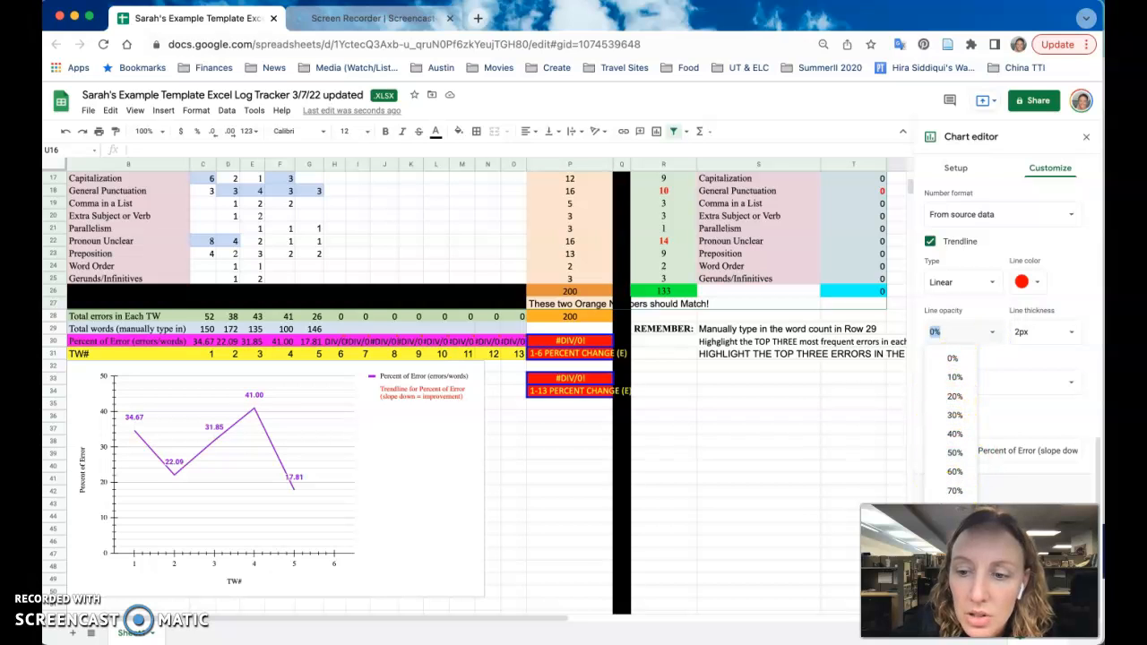
click(953, 491)
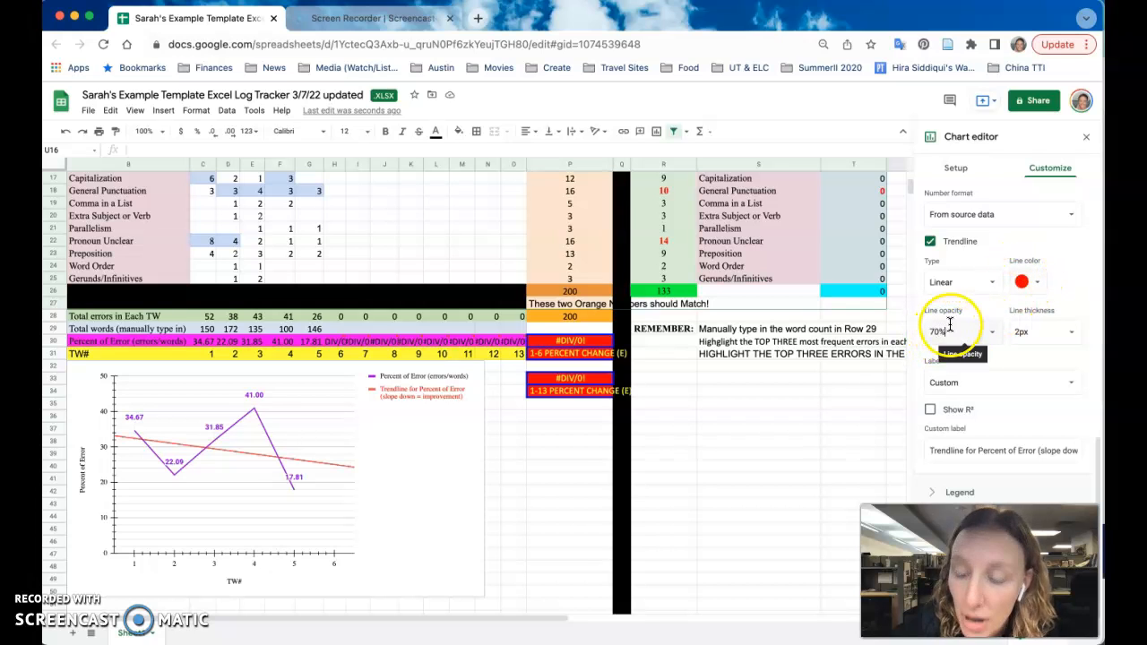
click(1085, 137)
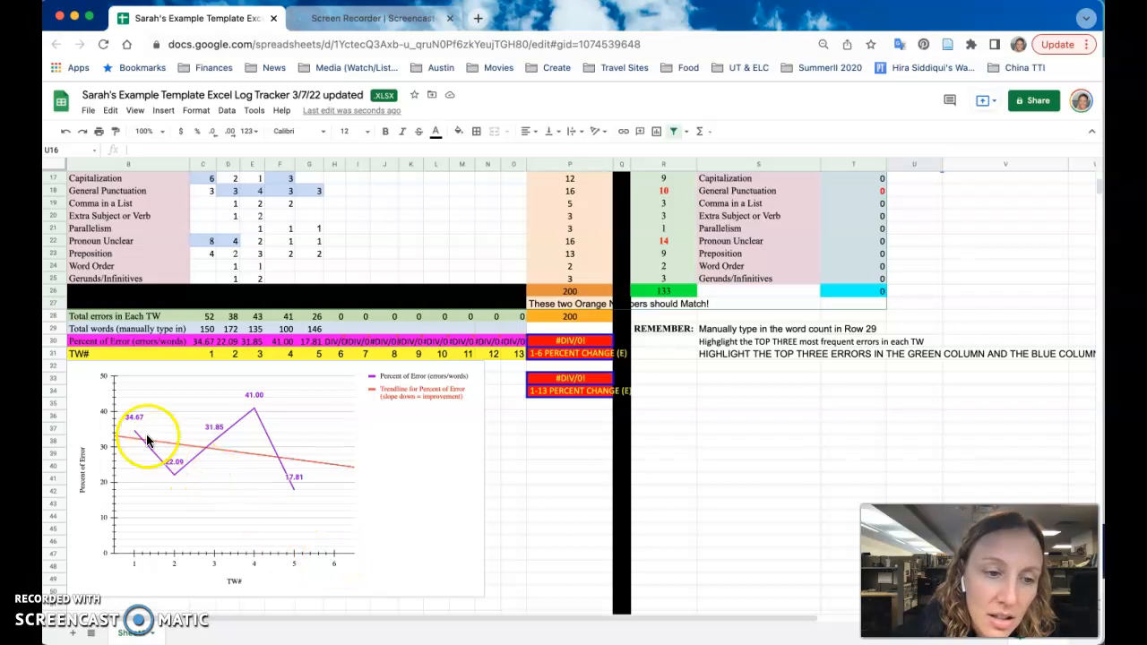
- Change the Percent of Error chart's data range to C31:G31,C30:G30
click(287, 479)
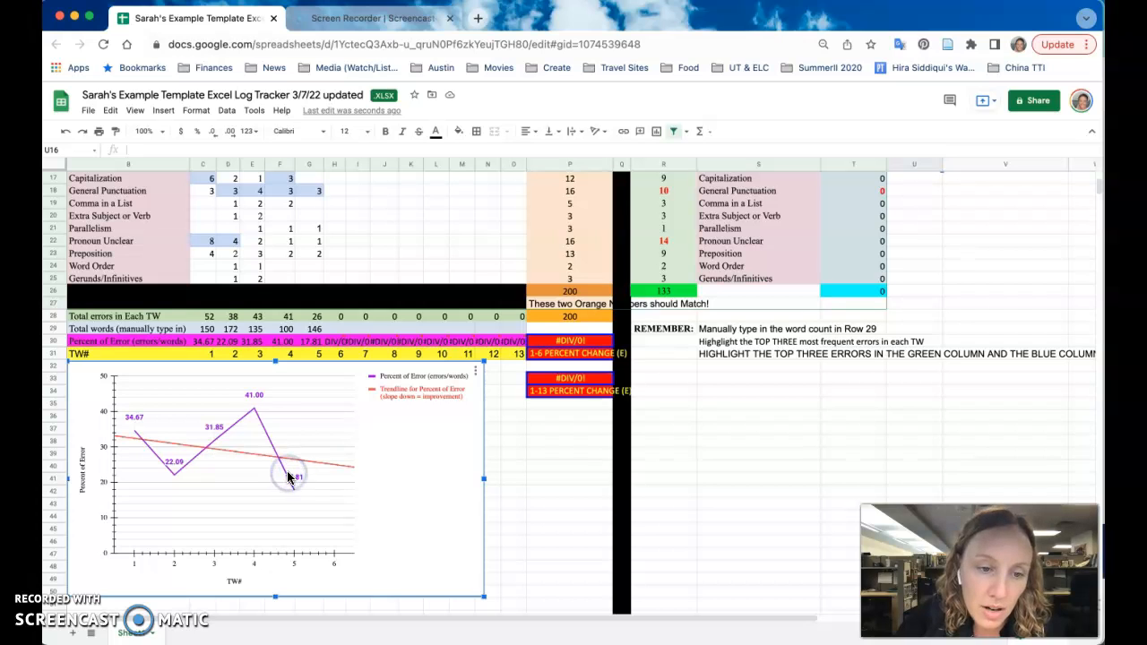
double_click(288, 477)
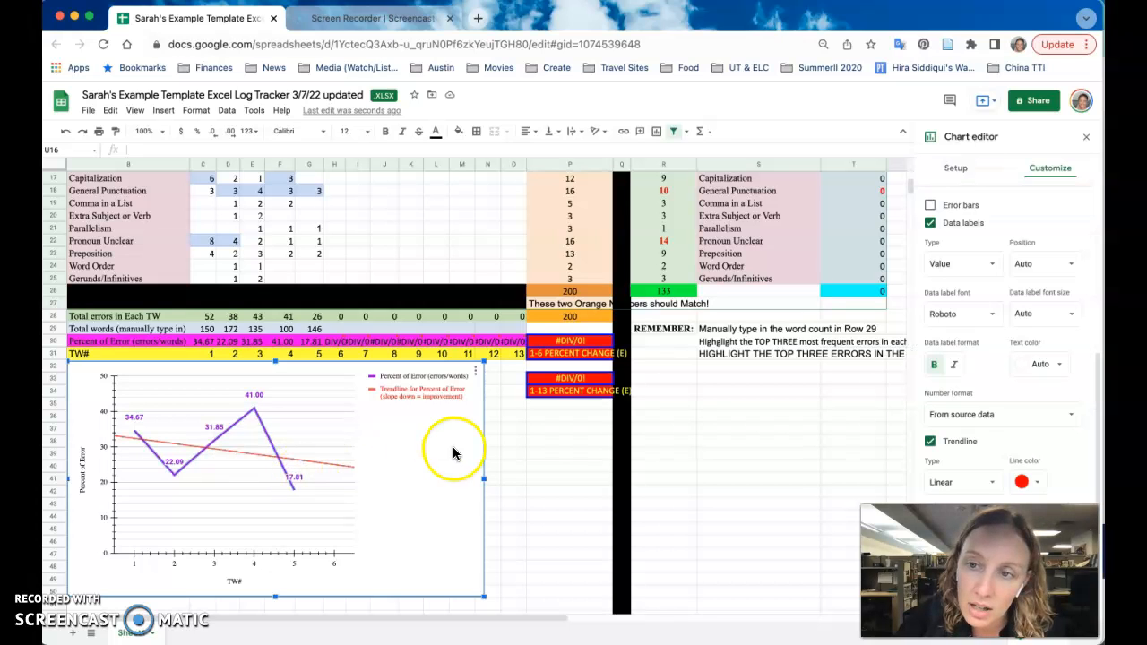
click(951, 170)
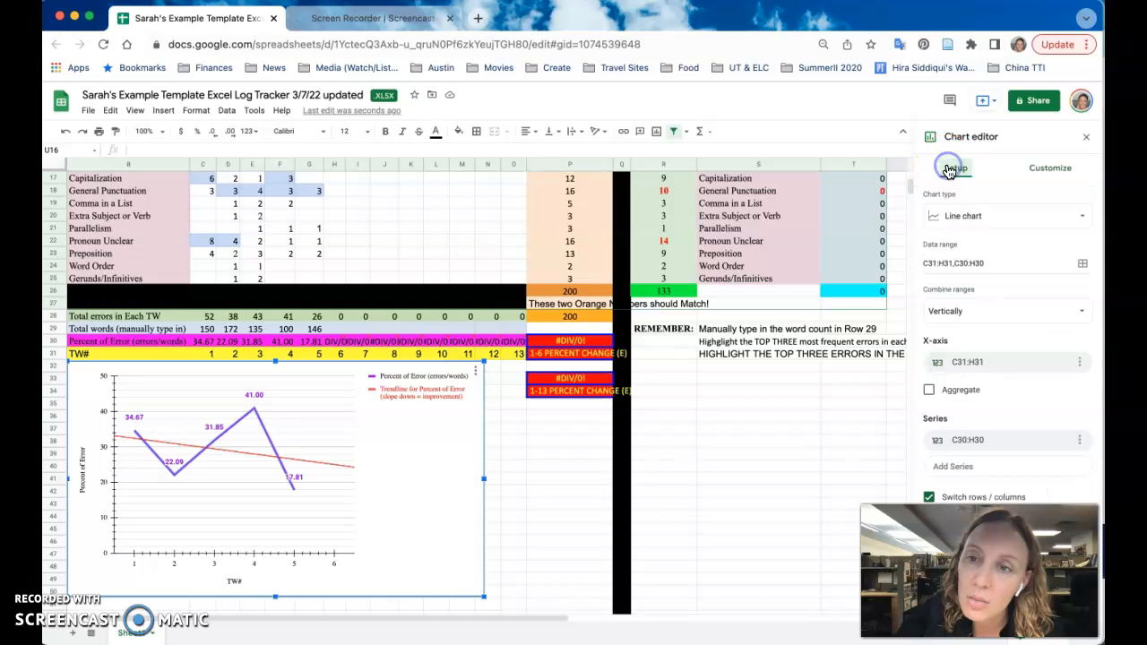
click(944, 263)
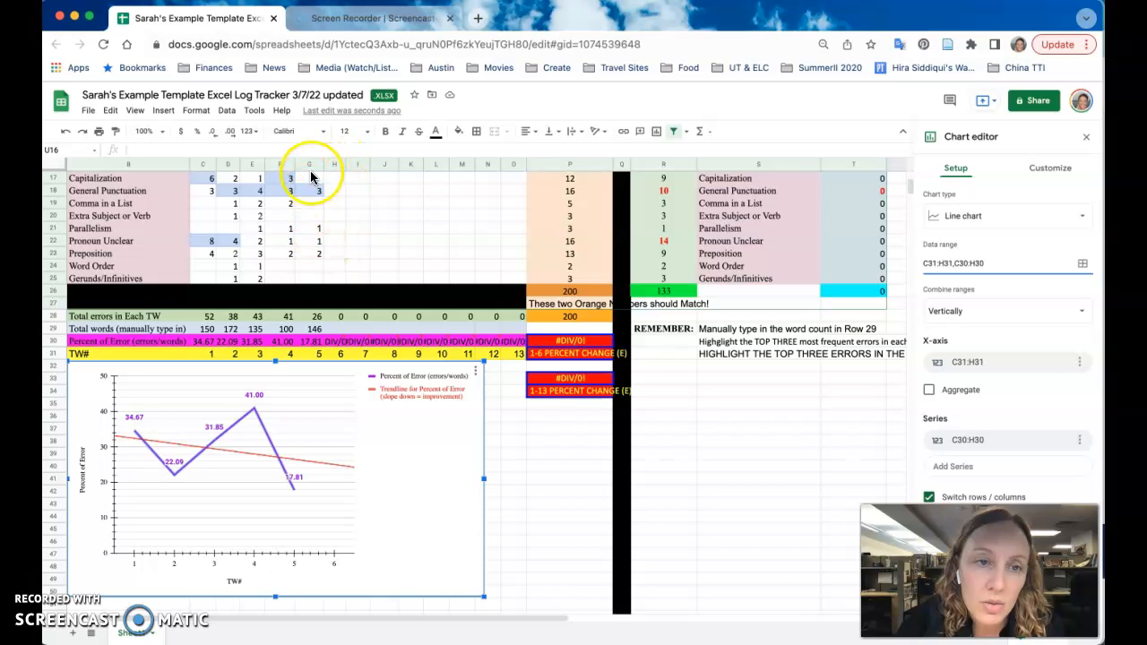
key(BackSpace)
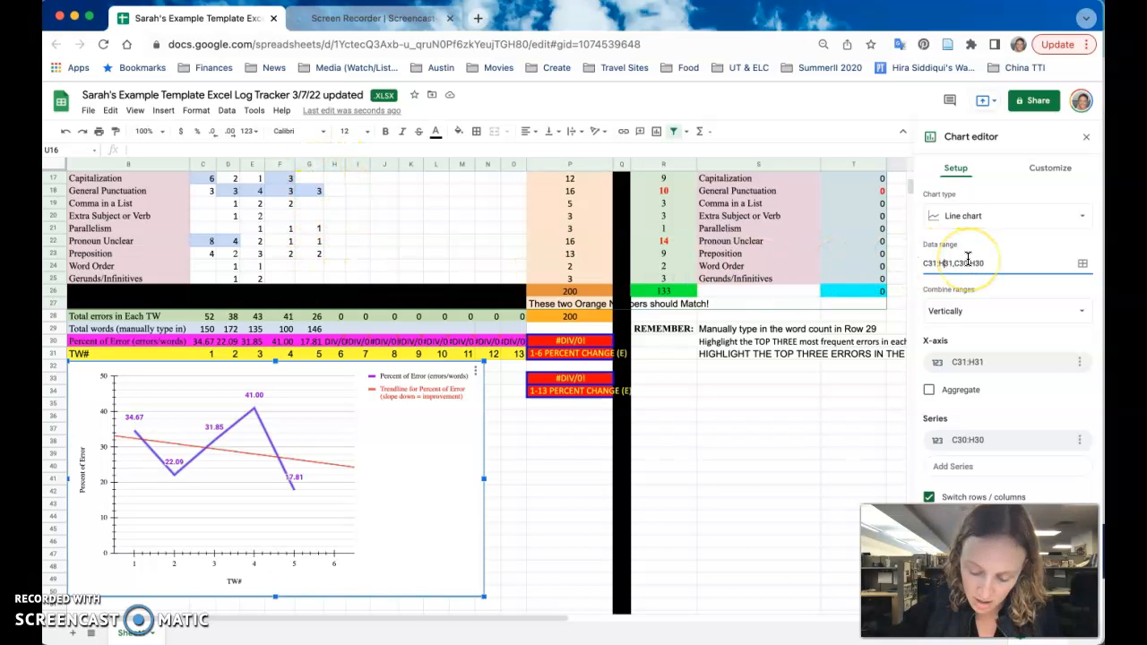
text(G)
click(975, 263)
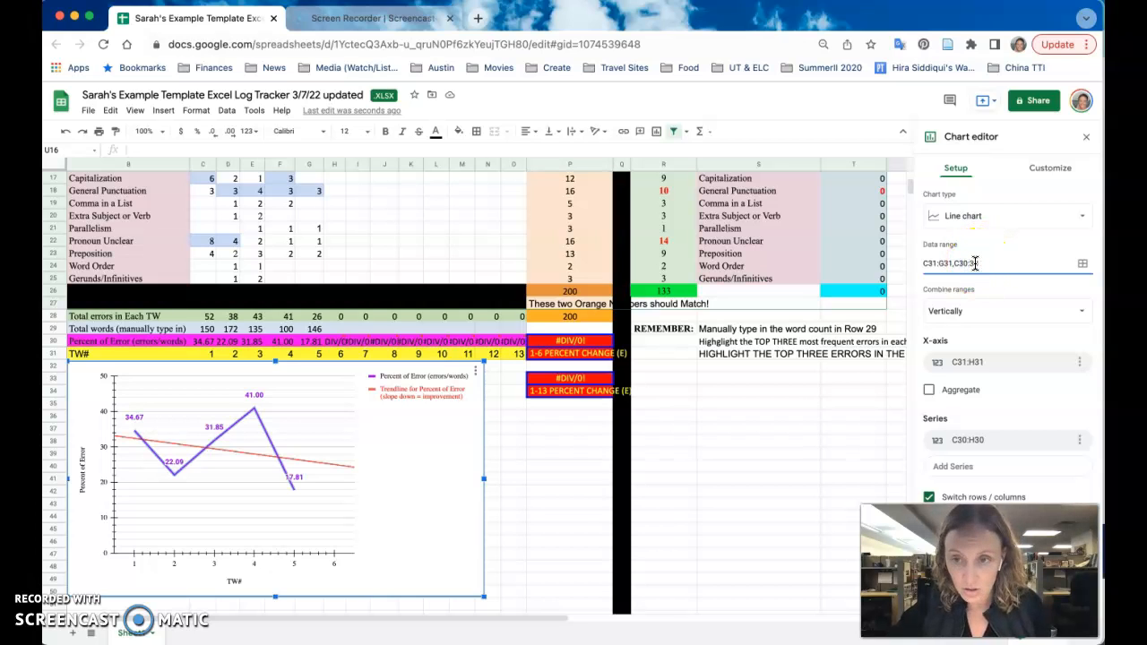
click(838, 381)
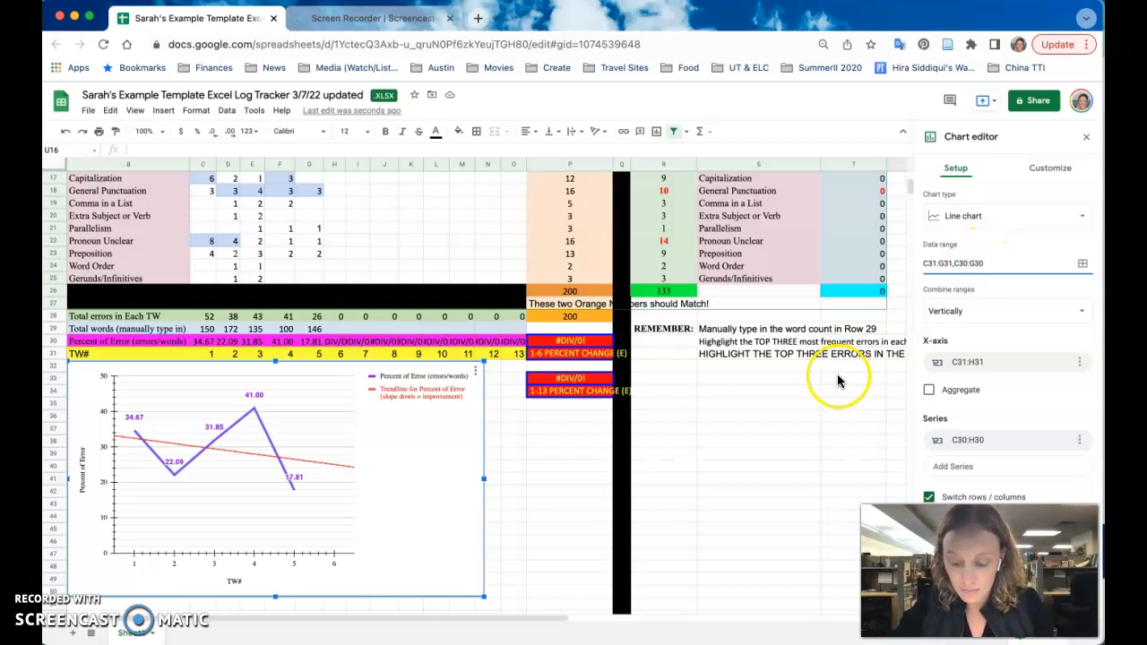